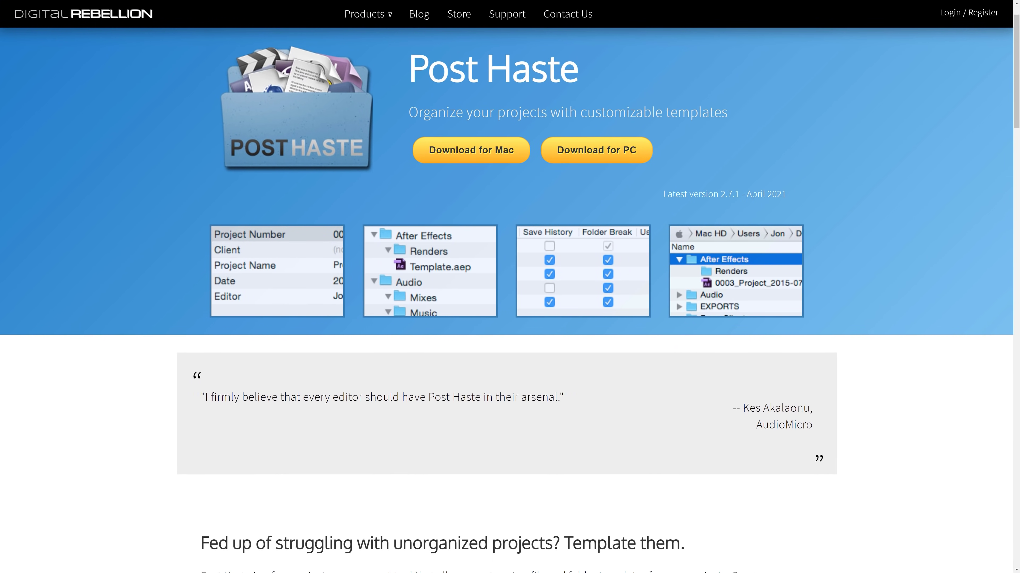
- Scroll the Post Haste web page down to the Features section about templates
scroll(510, 287, "down", 3)
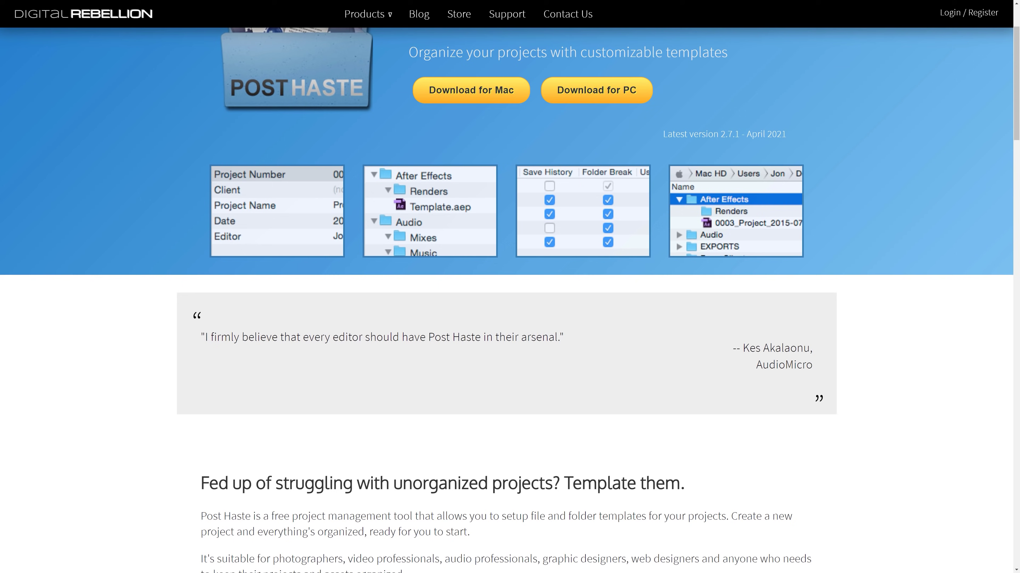
scroll(510, 286, "down", 3)
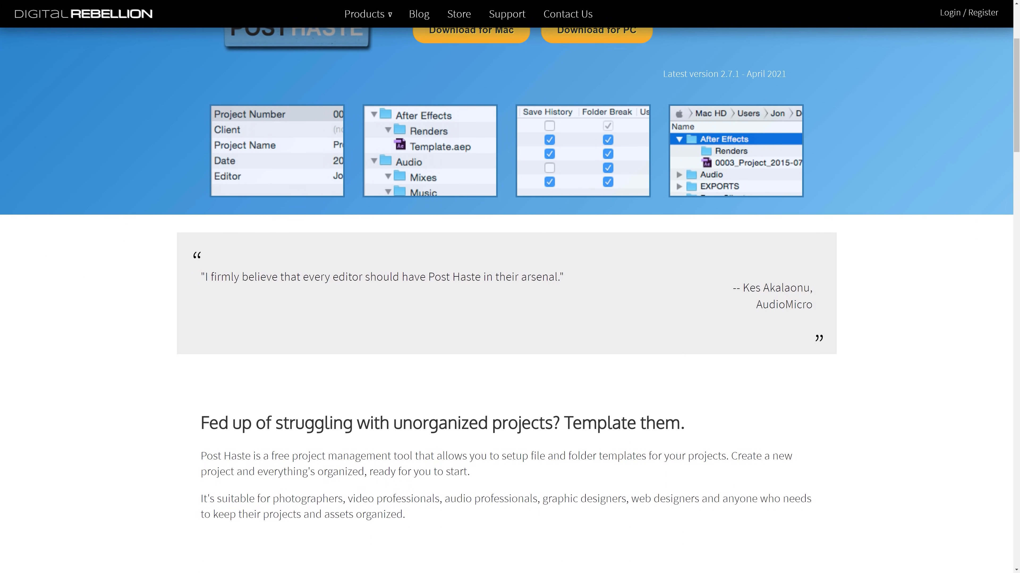
scroll(509, 287, "down", 3)
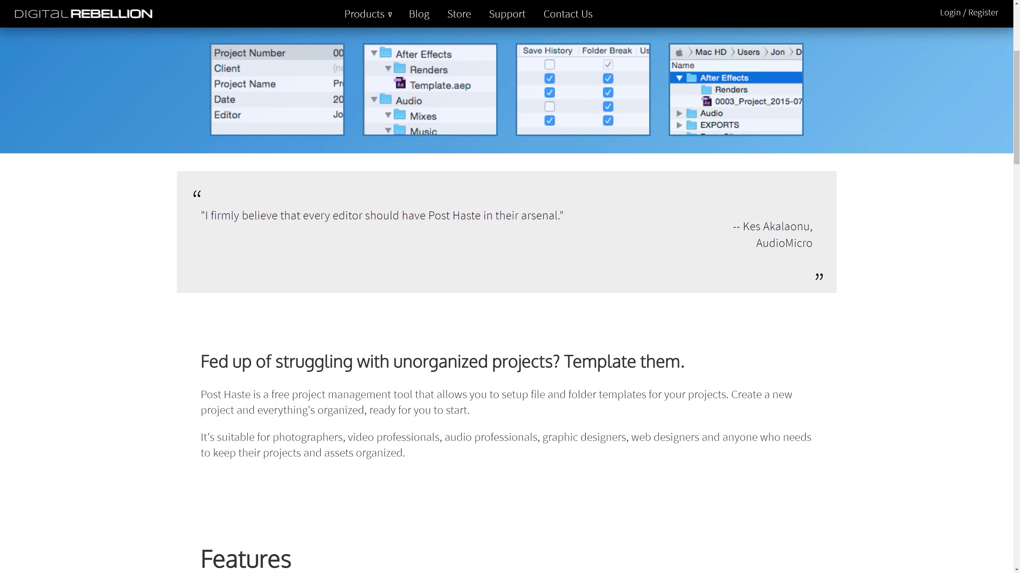
scroll(510, 287, "down", 3)
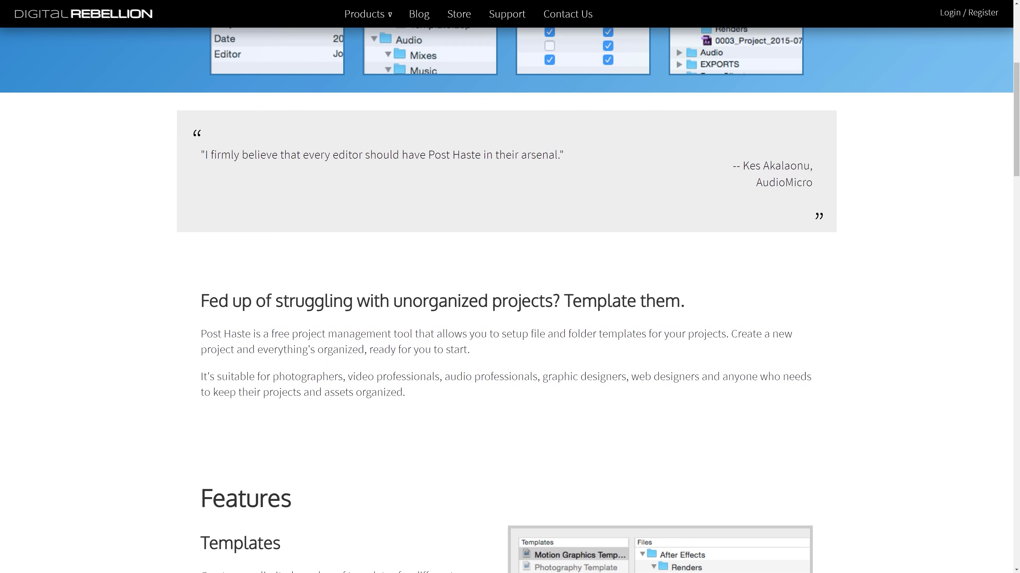
scroll(509, 287, "down", 3)
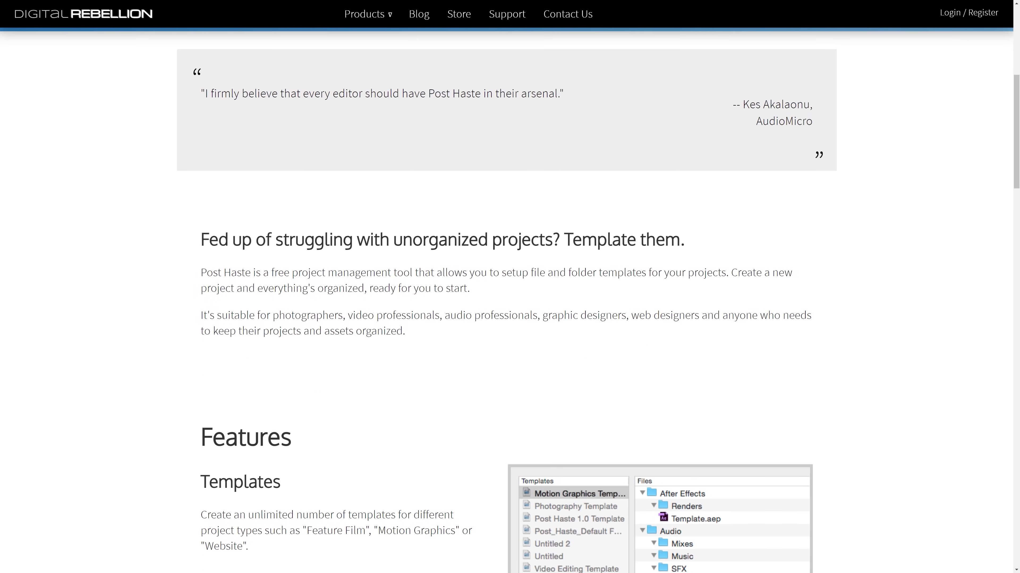
scroll(510, 287, "down", 1)
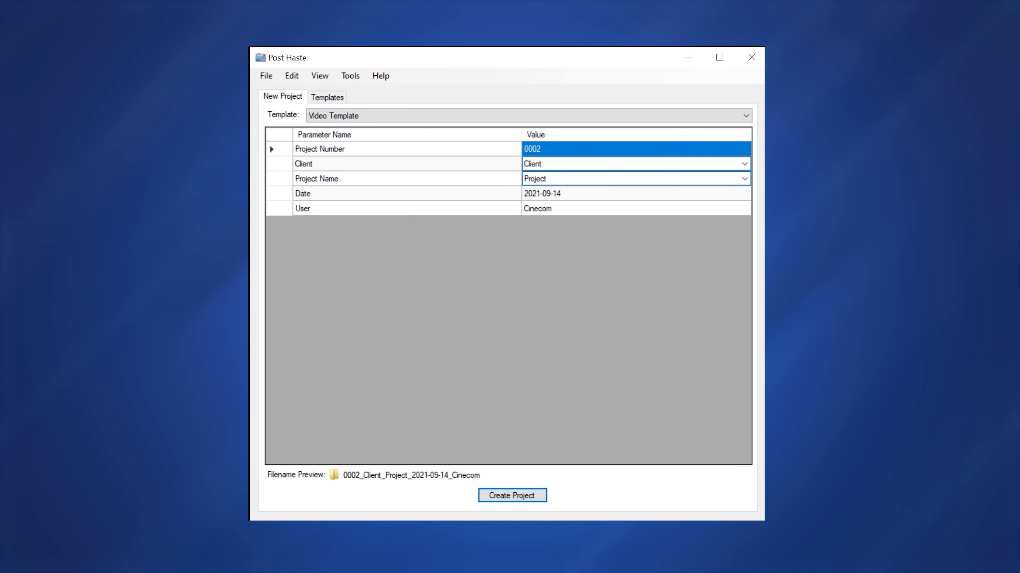
- Add a new template to the Templates list and name it 'Youtube Video'
left_click(335, 97)
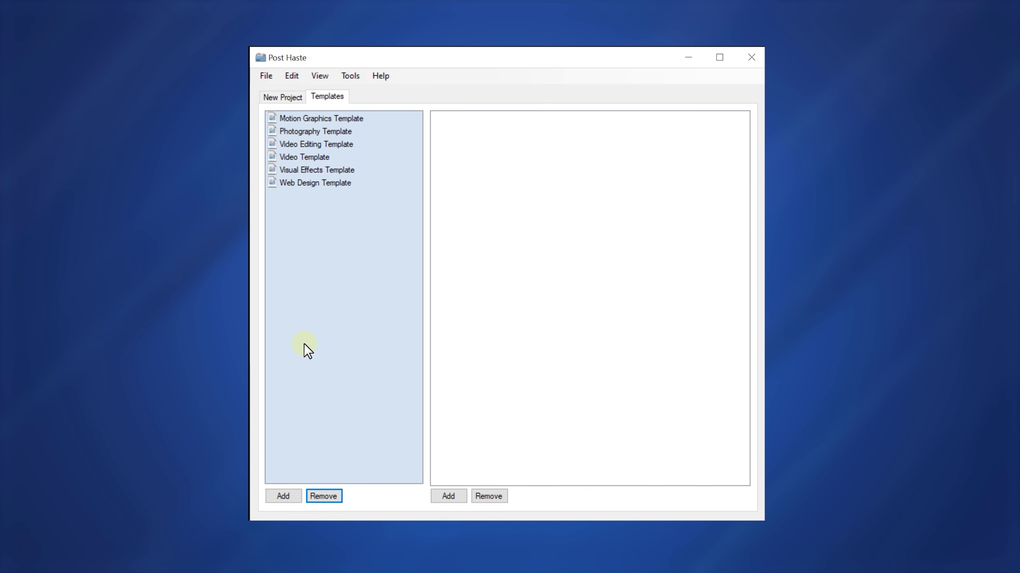
left_click(283, 497)
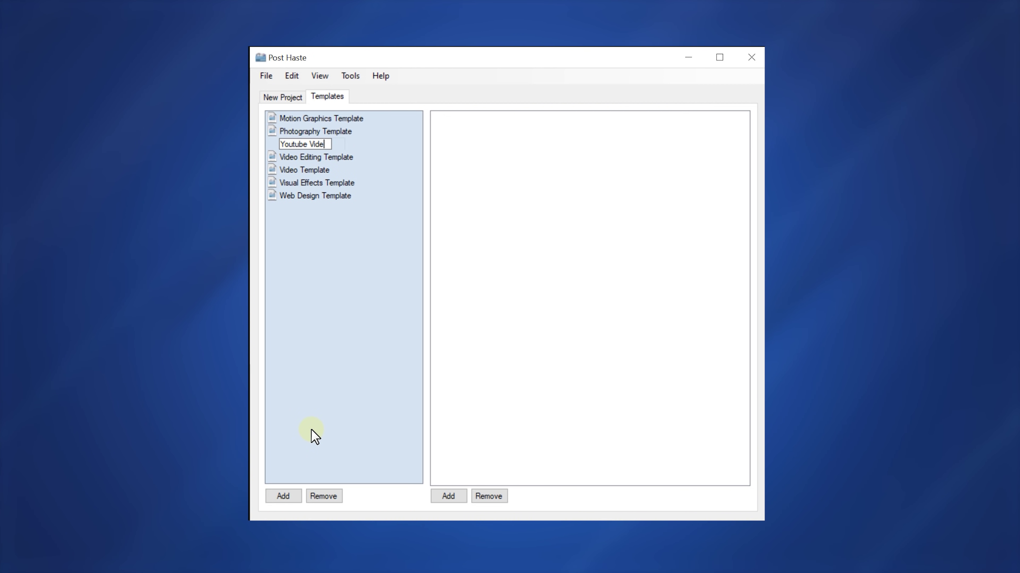
key("Return")
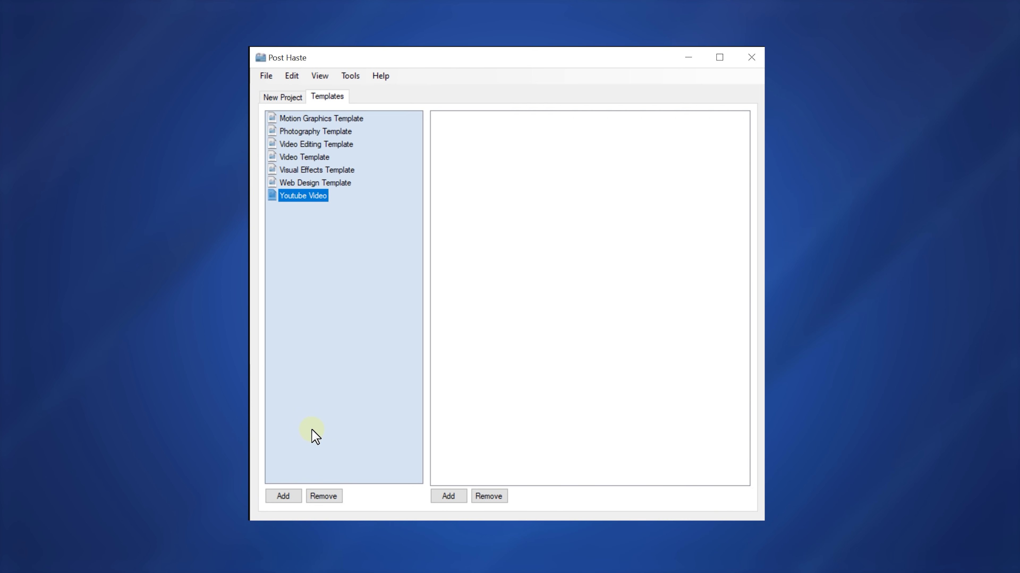
- Add a Project name folder with Rushes, Thumbnail, Project, Assets and Export subfolders
left_click(445, 495)
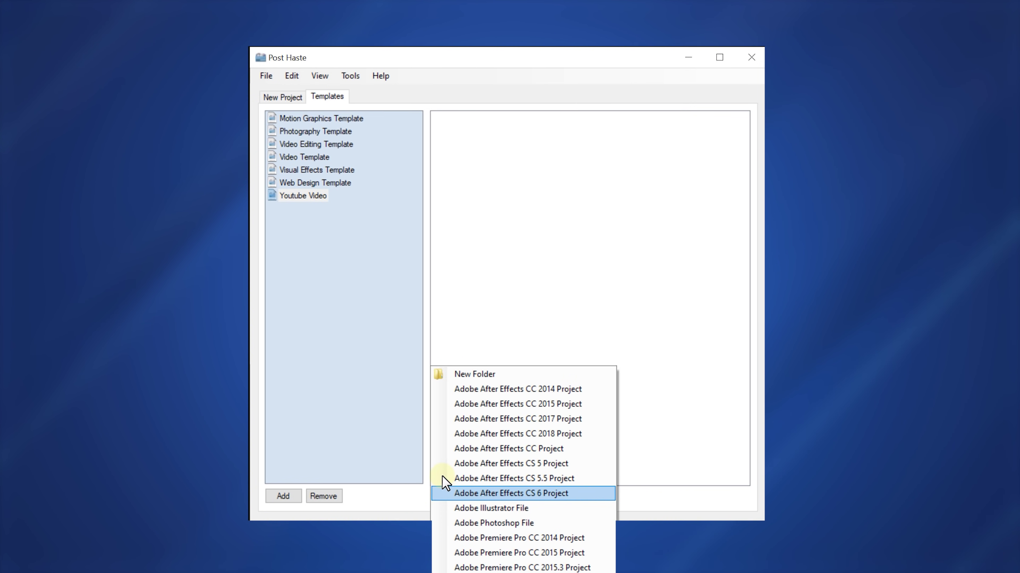
left_click(473, 375)
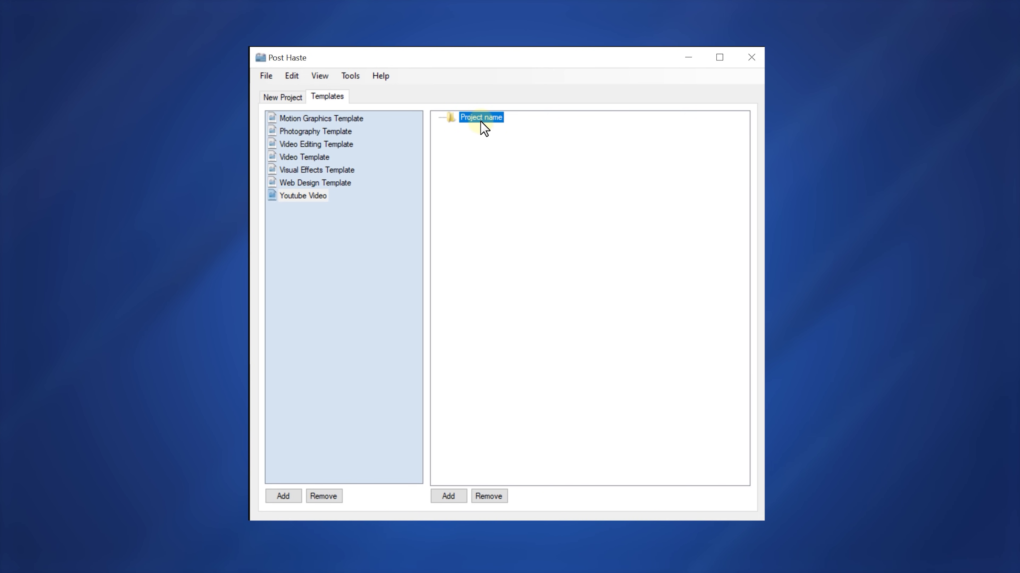
left_click(454, 500)
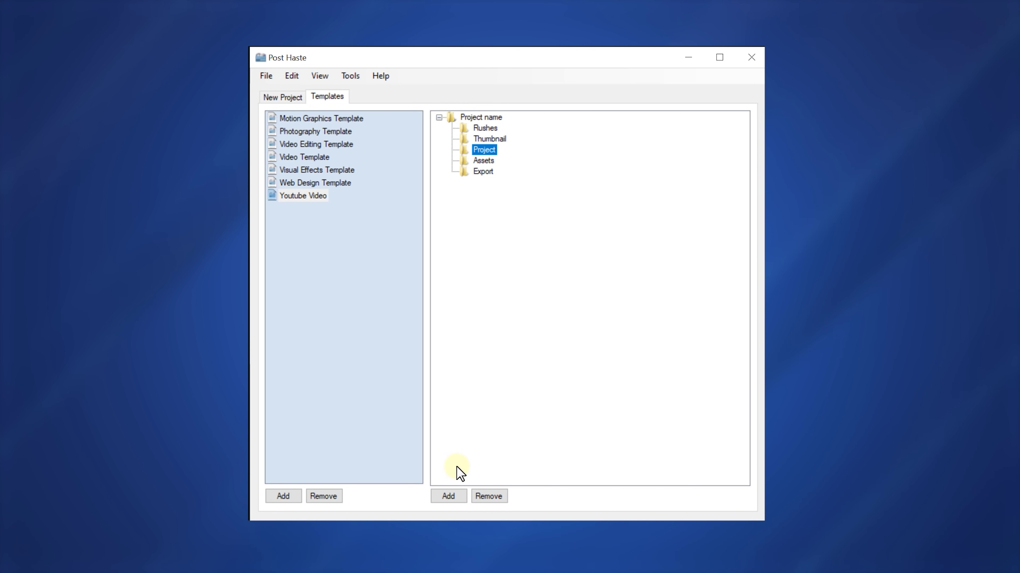
- Add a Premiere Pro CC project under Project and a Photoshop file inside Thumbnail
left_click(458, 497)
scroll(556, 502, "down", 3)
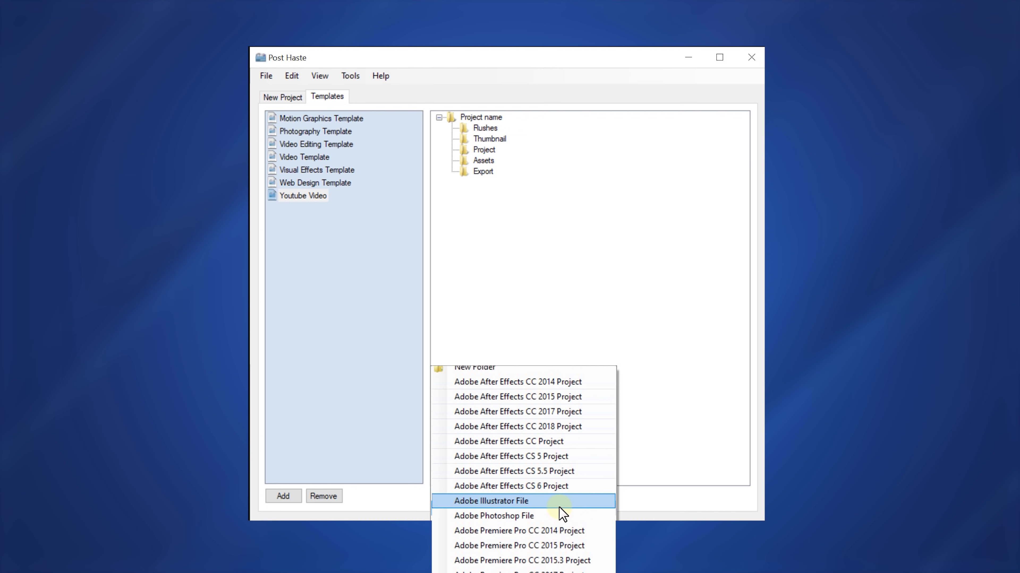
scroll(562, 486, "down", 1)
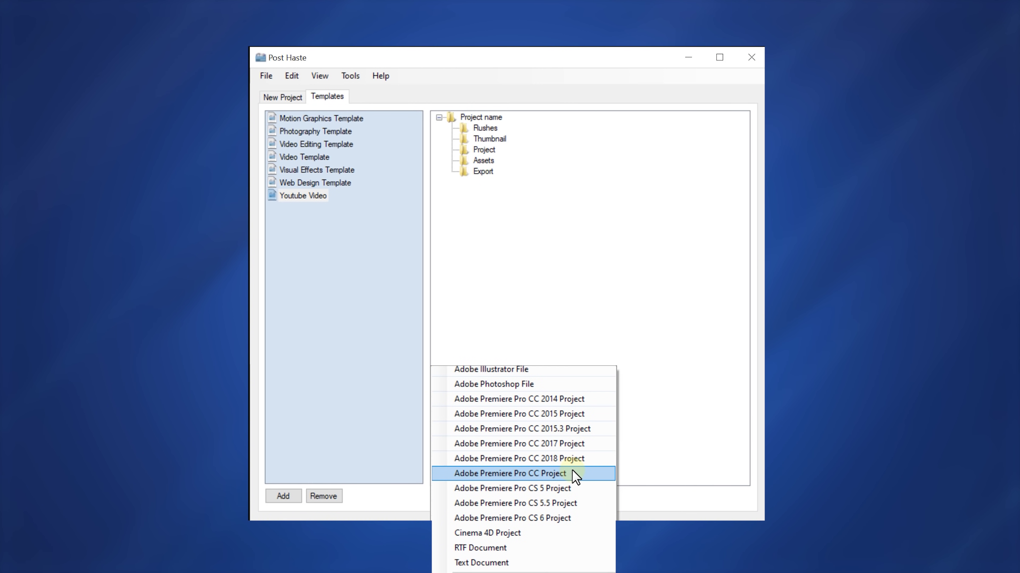
left_click(575, 475)
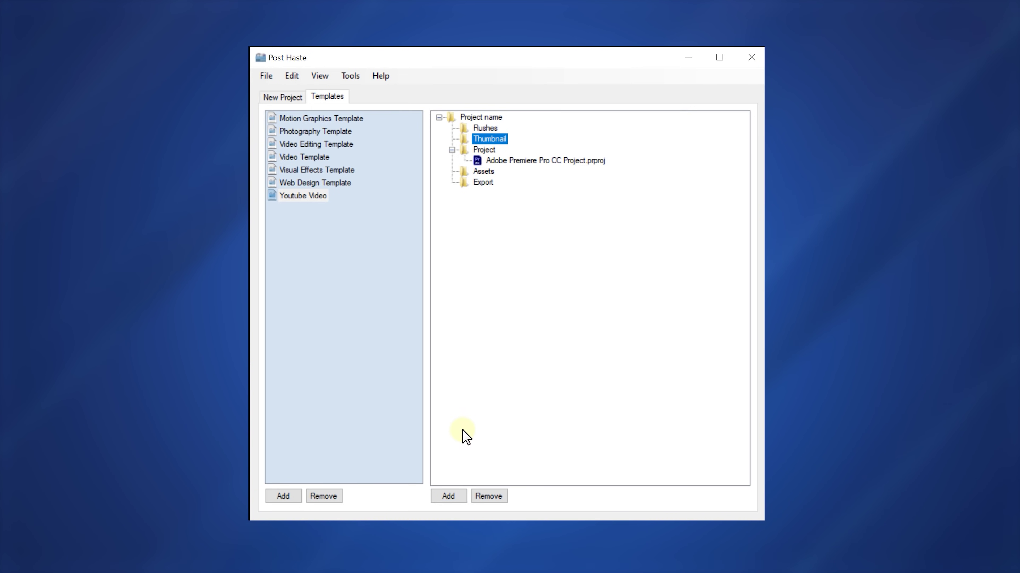
left_click(455, 494)
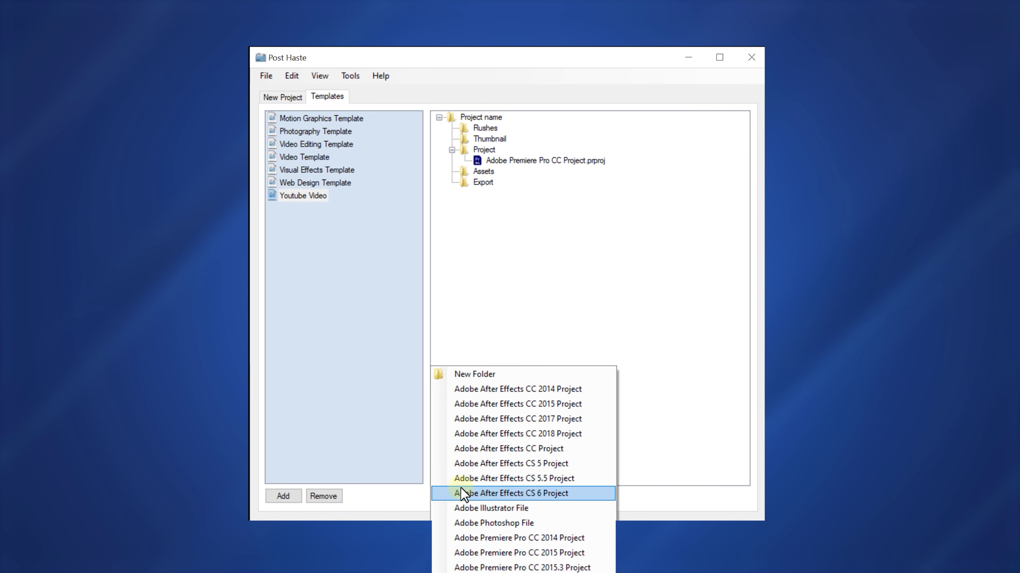
left_click(555, 522)
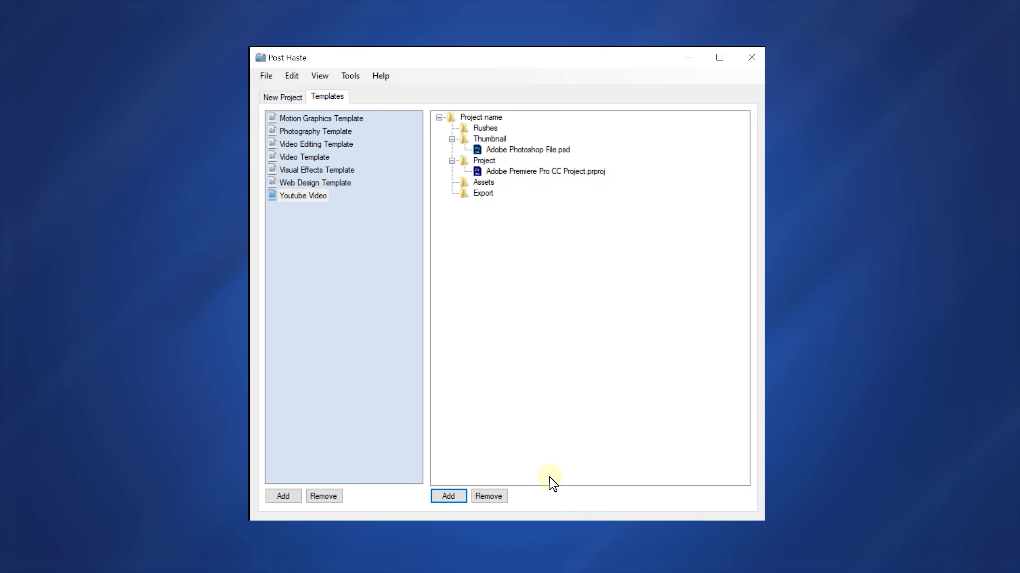
left_click(291, 98)
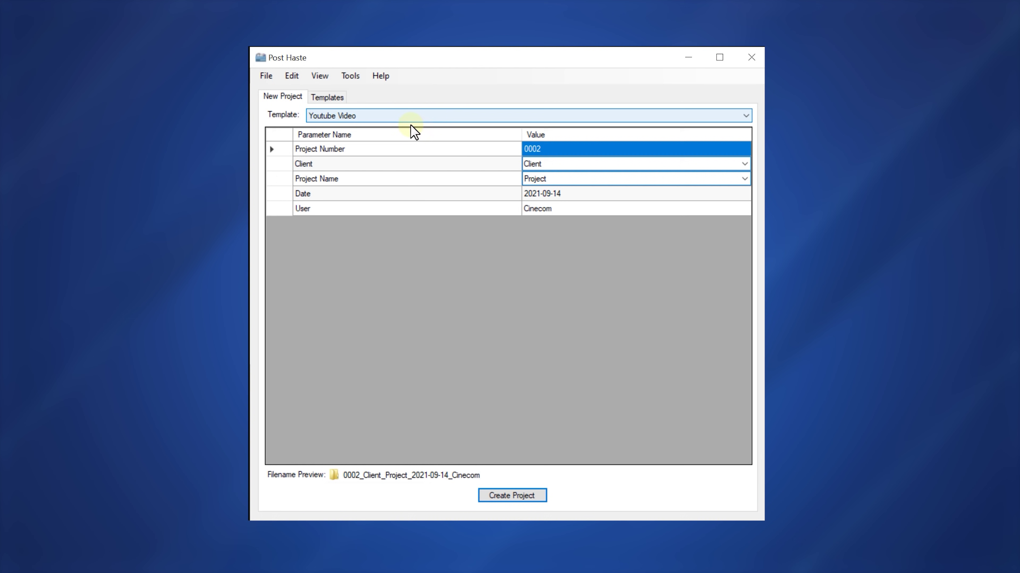
- Change the Project Number to 0001 for the Youtube Video project
left_click(560, 147)
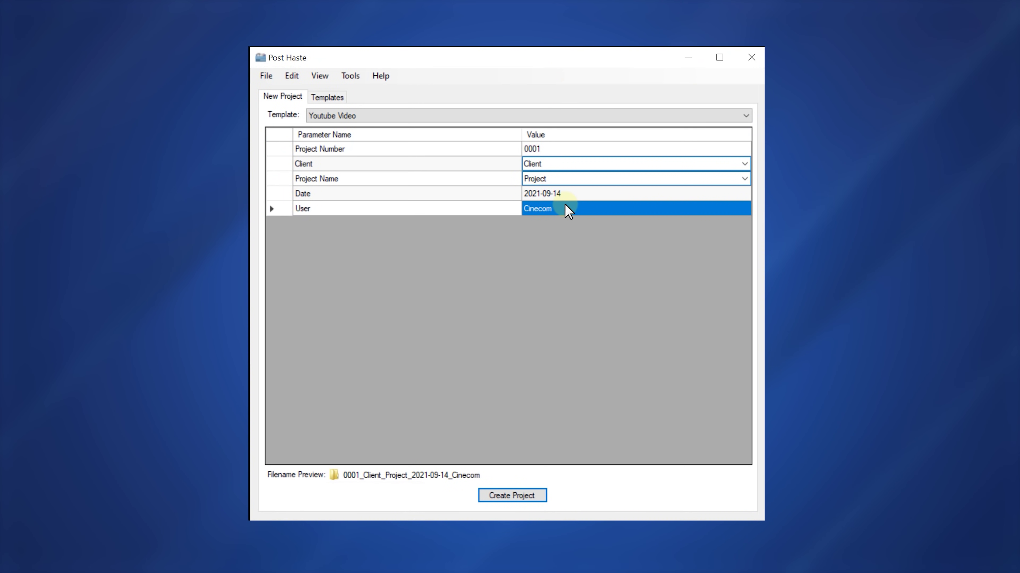
left_click(294, 78)
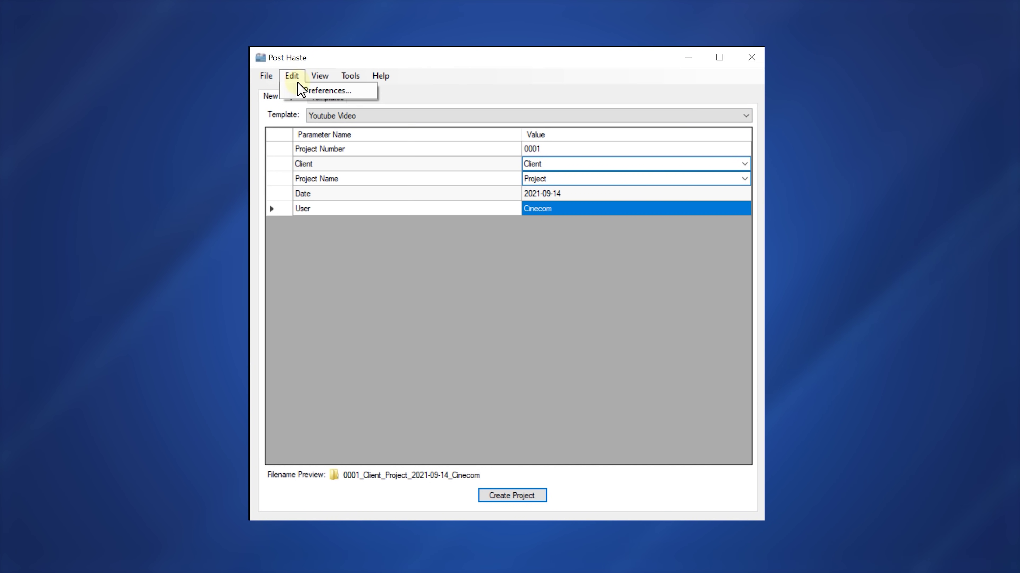
left_click(305, 90)
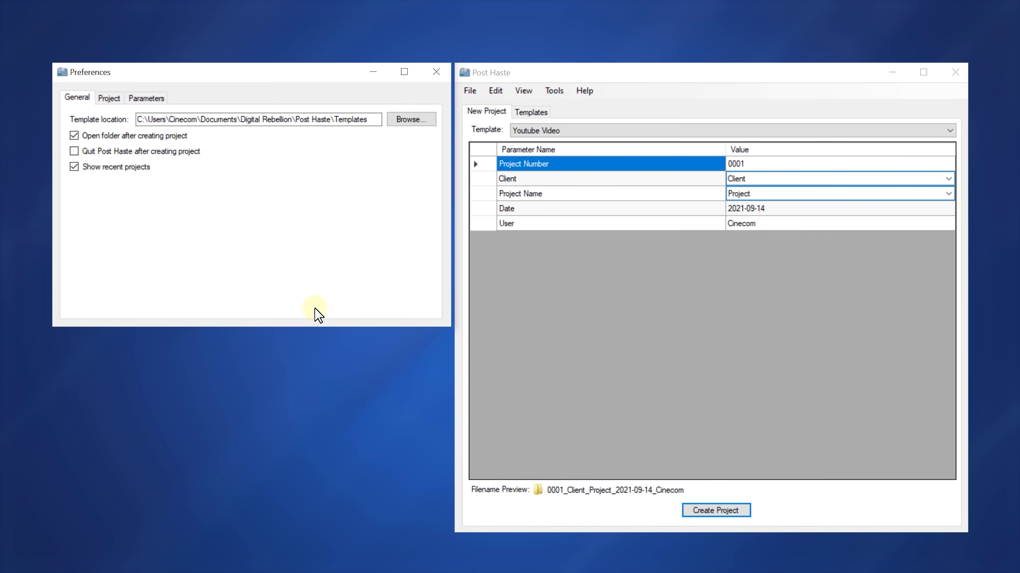
left_click(109, 98)
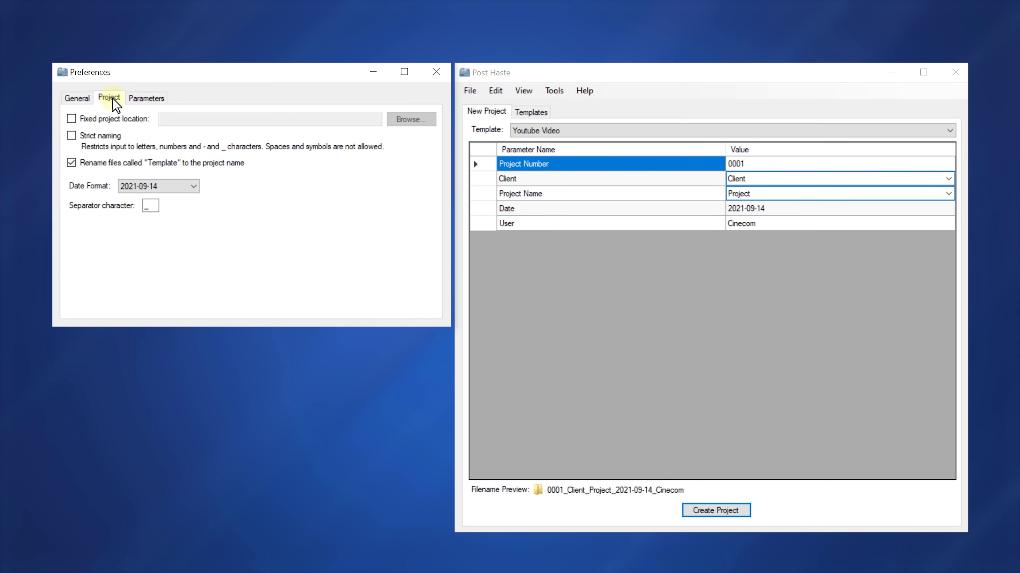
left_click(146, 99)
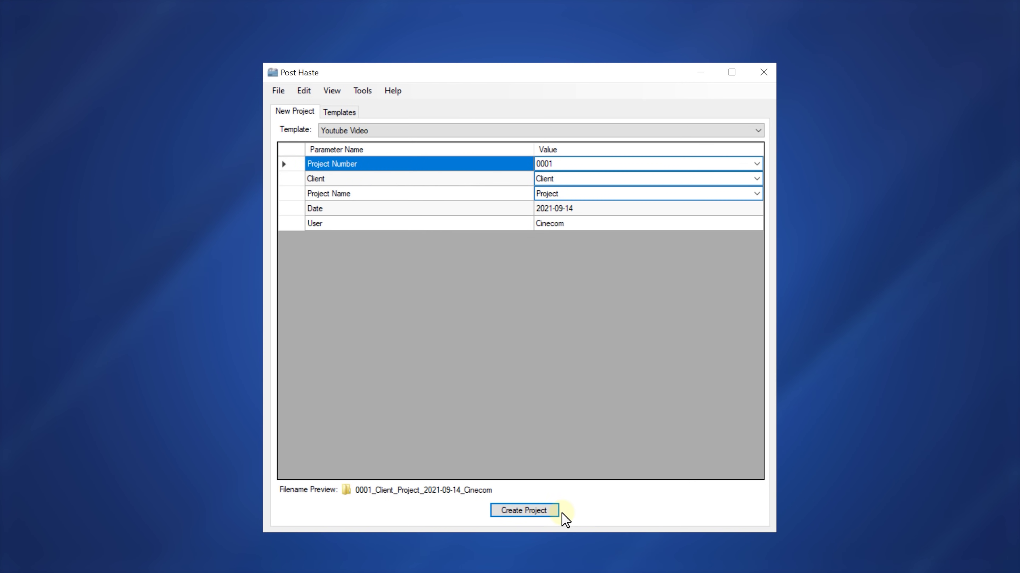
- Create the project folder 0001_Client_Project_2021-09-14_Cinecom on the Desktop
left_click(550, 514)
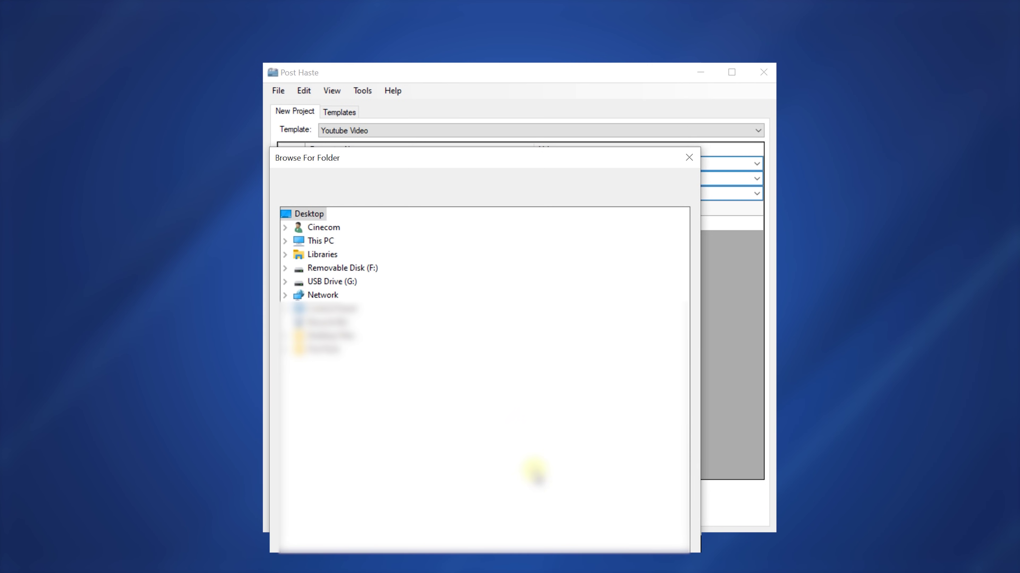
double_click(317, 243)
double_click(315, 269)
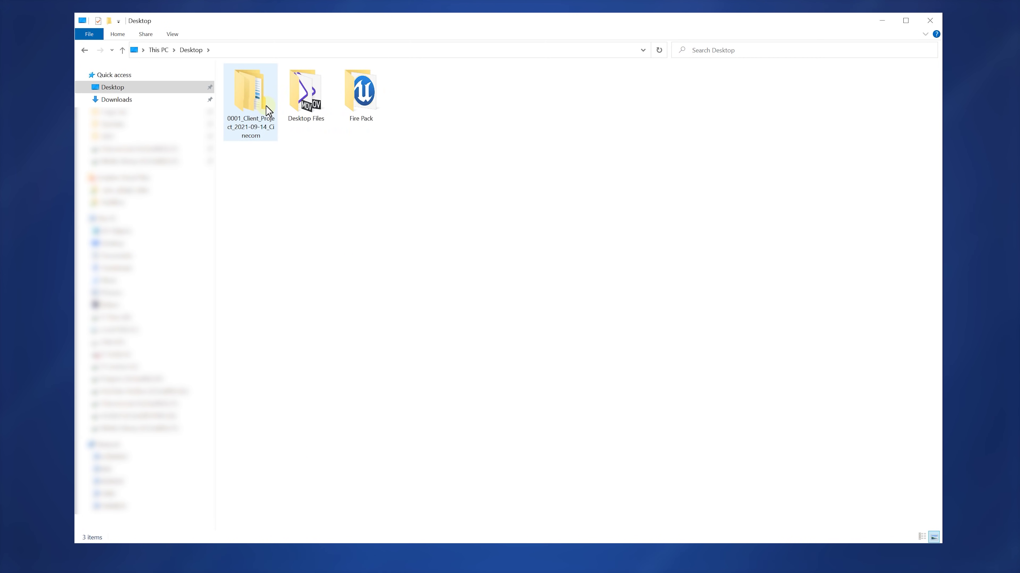
left_click(261, 105)
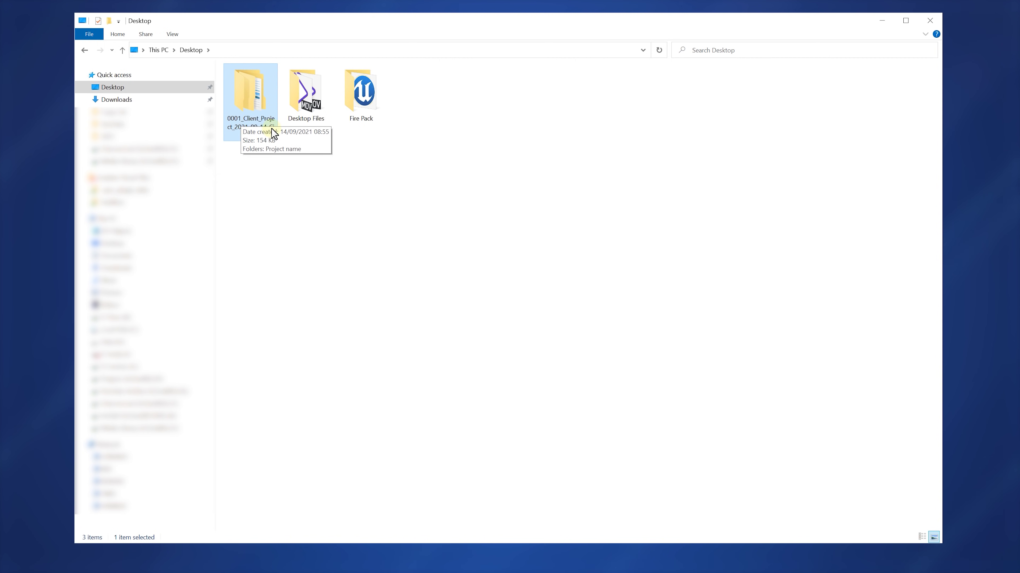
- Browse into the client project, then Project name › Project, to show the .prproj file
double_click(251, 99)
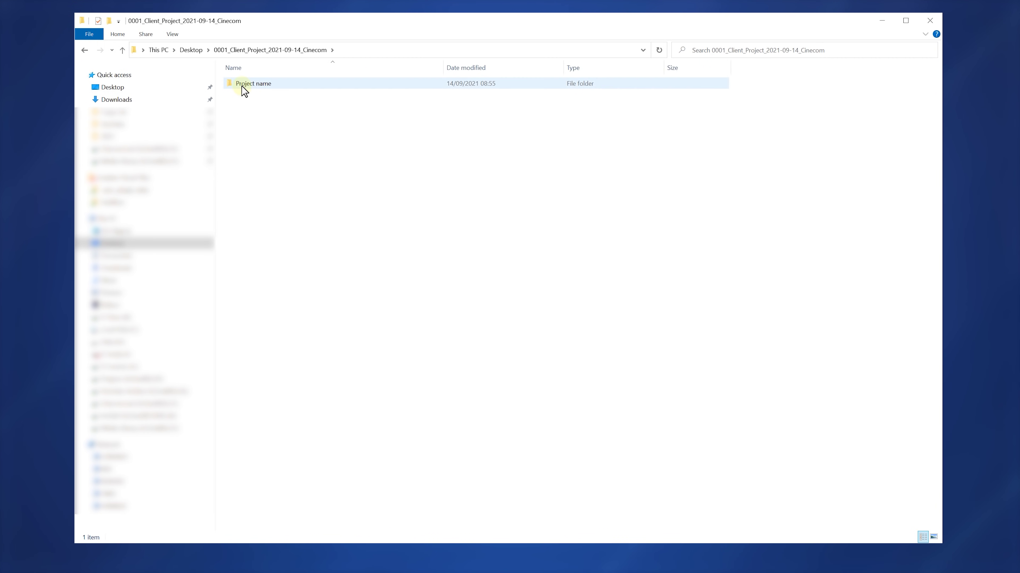
double_click(242, 87)
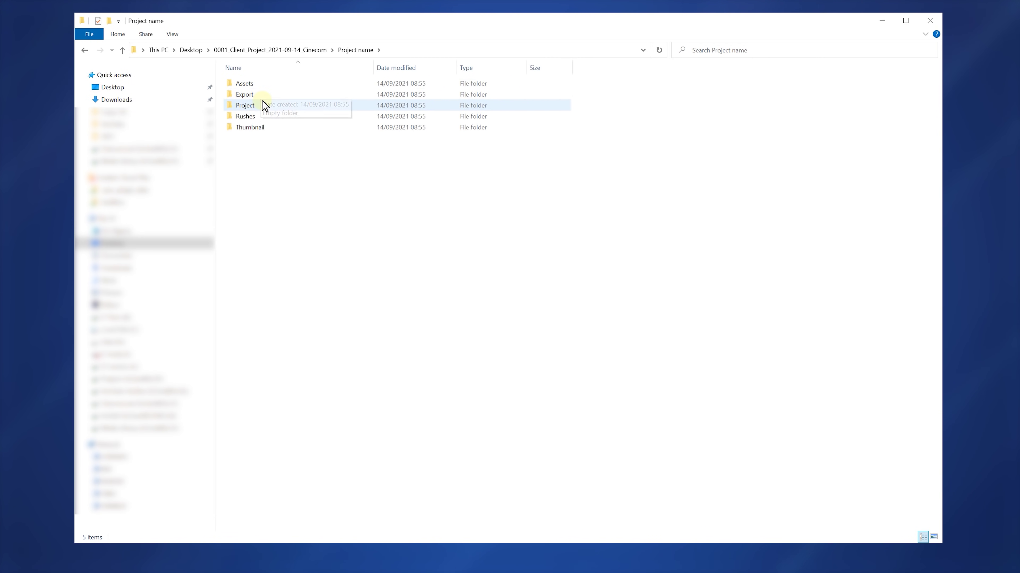
double_click(262, 105)
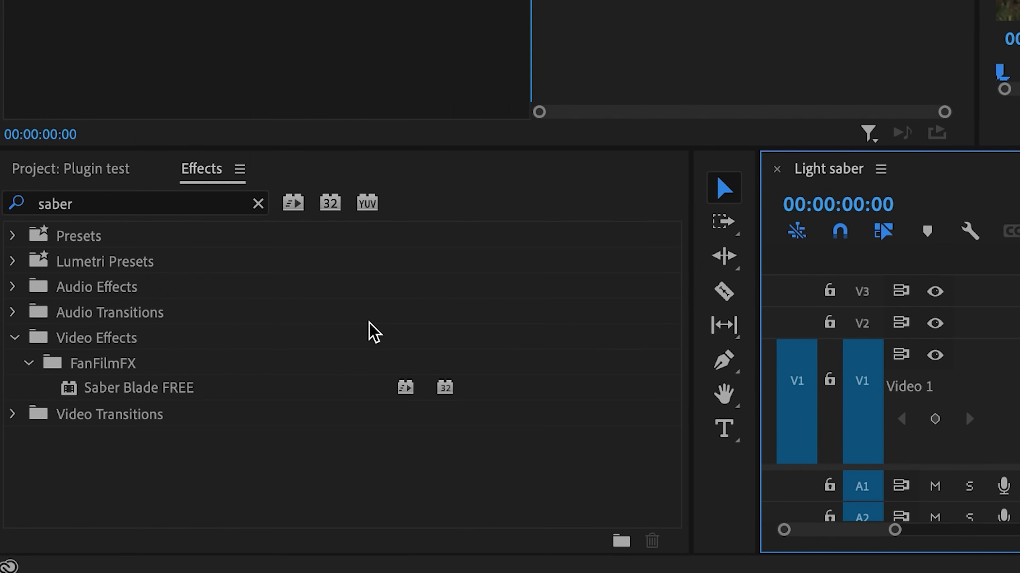
- Apply Saber Blade FREE to Shot 1, composited on the footage in Red, keyframed at the hand
left_click_drag(221, 392, 716, 383)
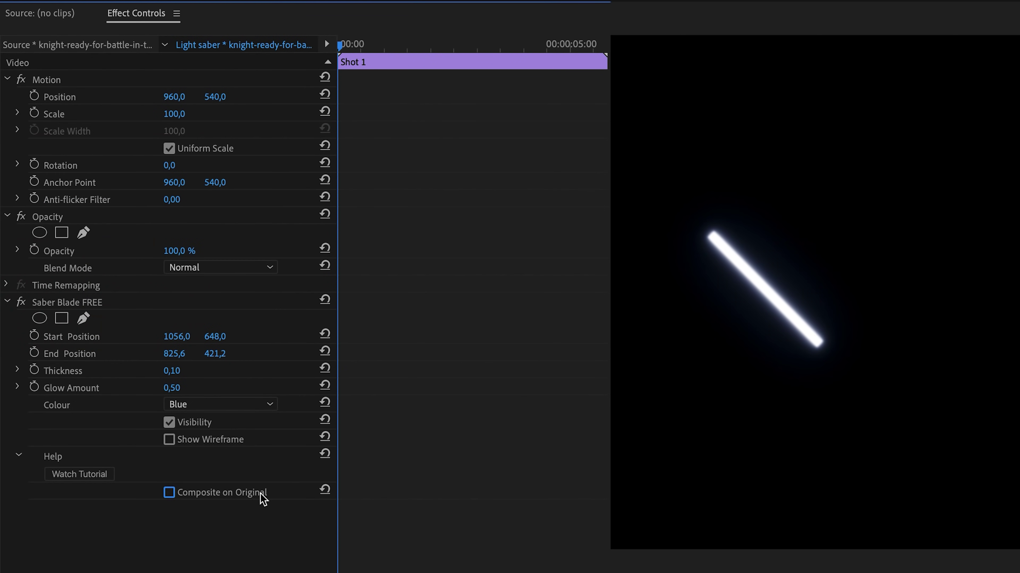
left_click(169, 492)
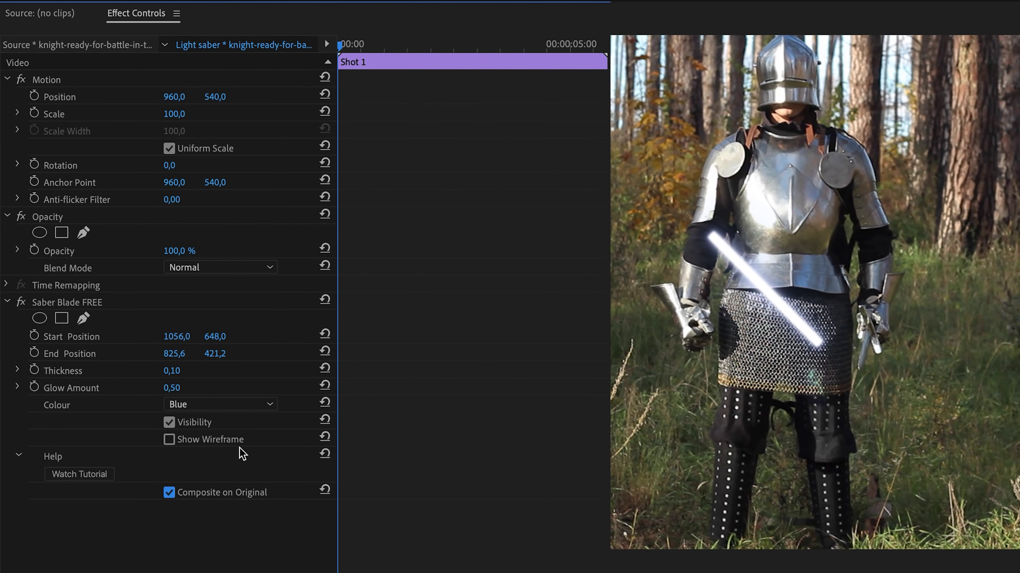
left_click(212, 404)
left_click(224, 437)
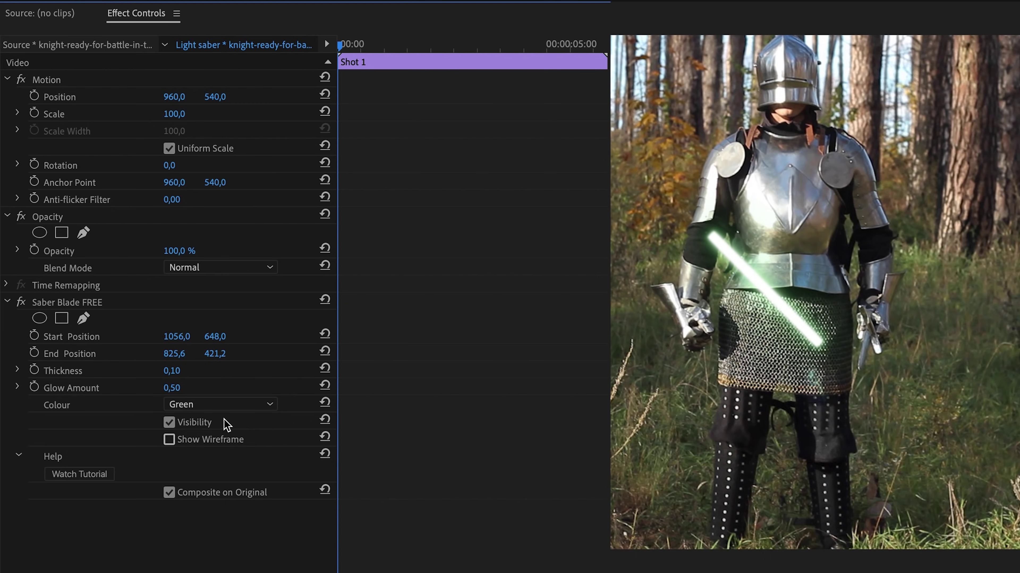
left_click(224, 404)
left_click(228, 456)
left_click(67, 302)
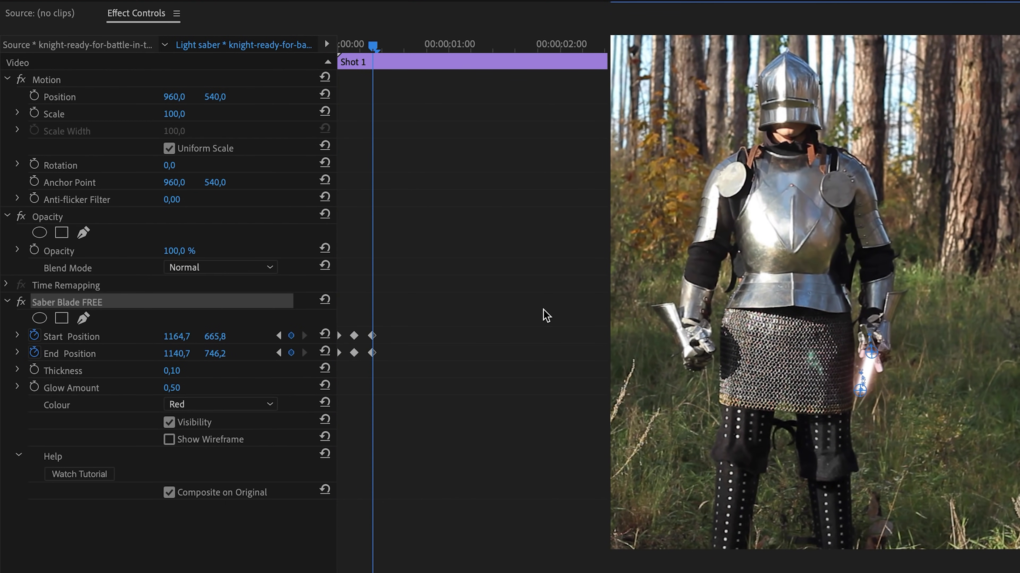
- Step ahead a few frames at a time, repositioning the saber's Start and End handles on the hand
key("shift+Right")
left_click_drag(860, 390, 912, 413)
key("shift+Right")
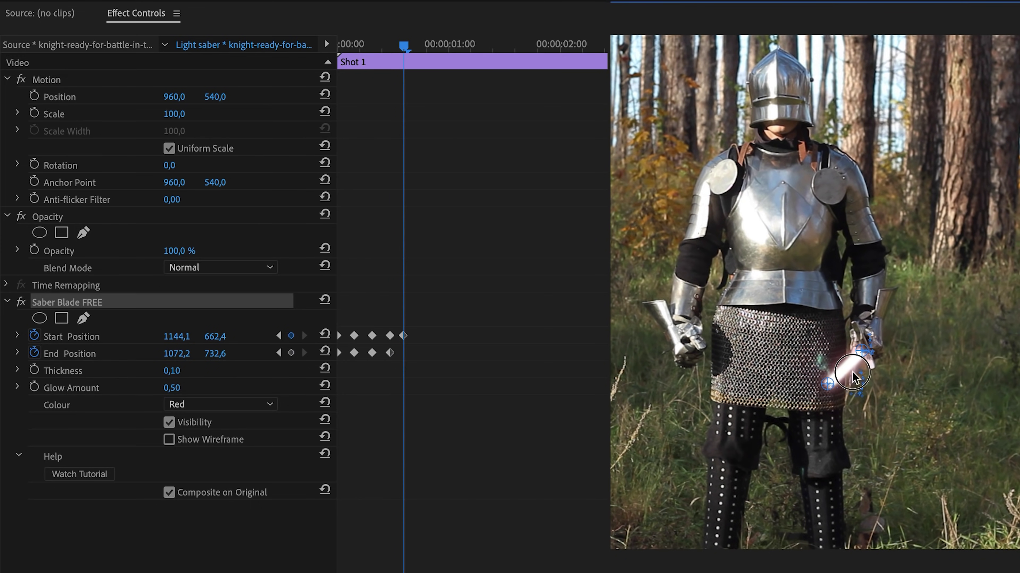
key("shift+Right")
left_click_drag(828, 384, 848, 313)
key("shift+Right")
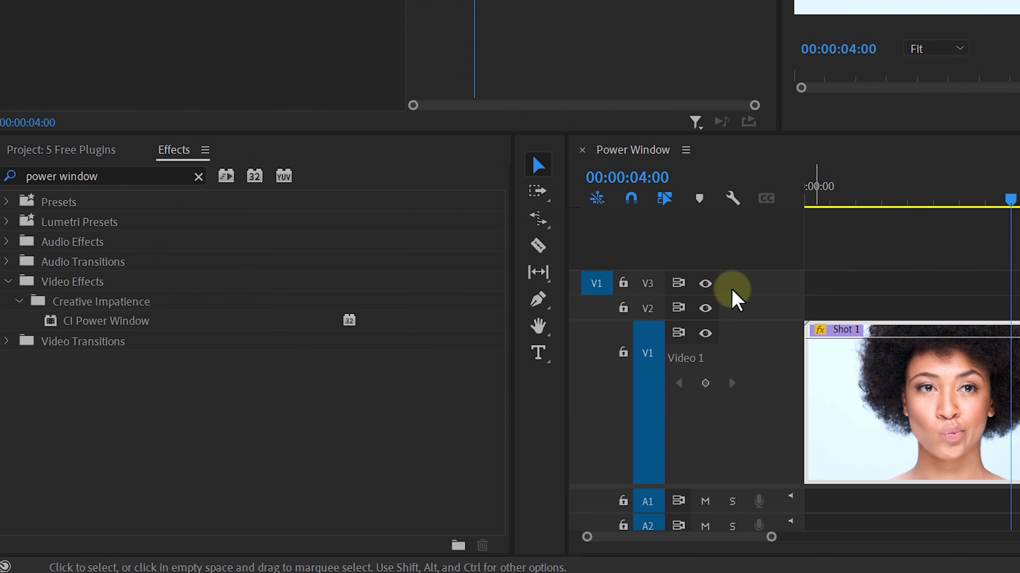
- Apply CI Power Window to Shot 1 in the Power Window sequence
left_click_drag(146, 323, 887, 396)
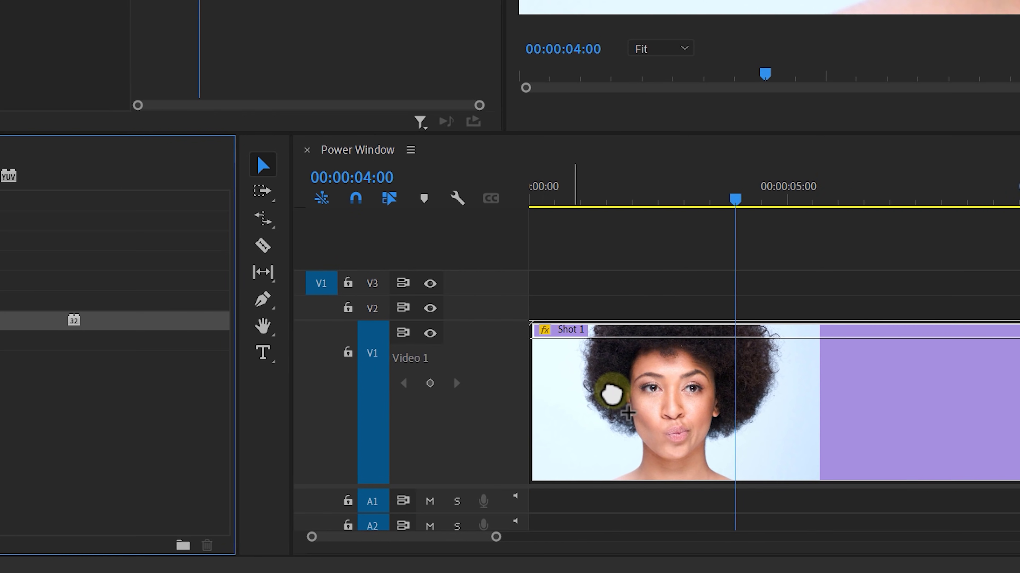
left_click_drag(628, 413, 660, 408)
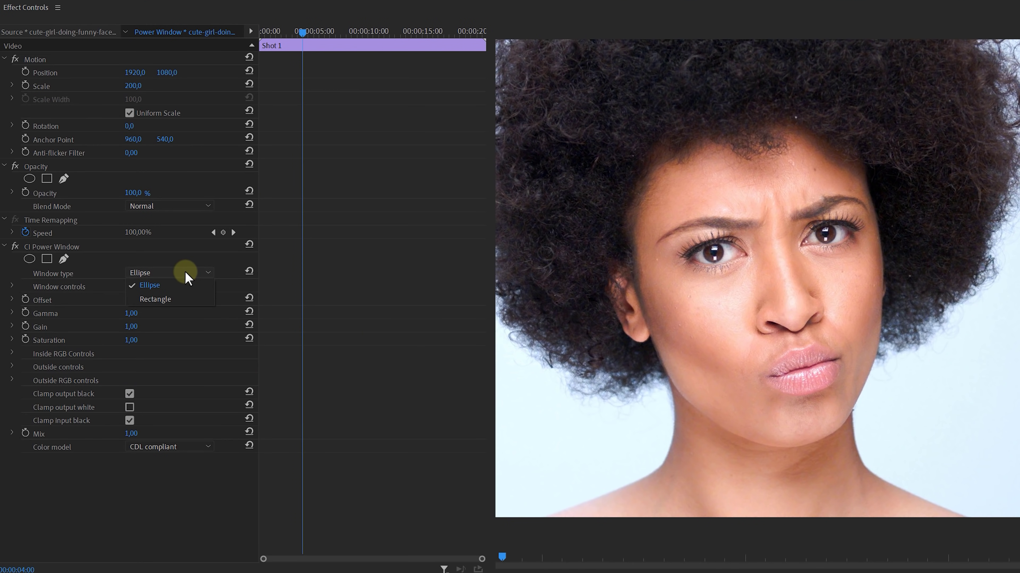
- Shrink the Power Window ellipse and rotate it upright to frame the face
left_click(85, 249)
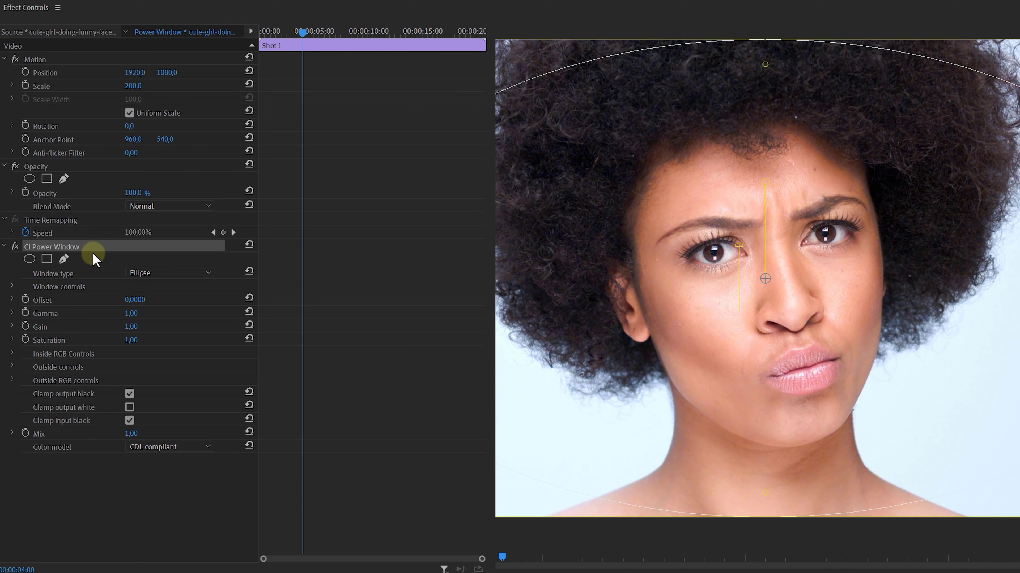
left_click_drag(498, 60, 537, 130)
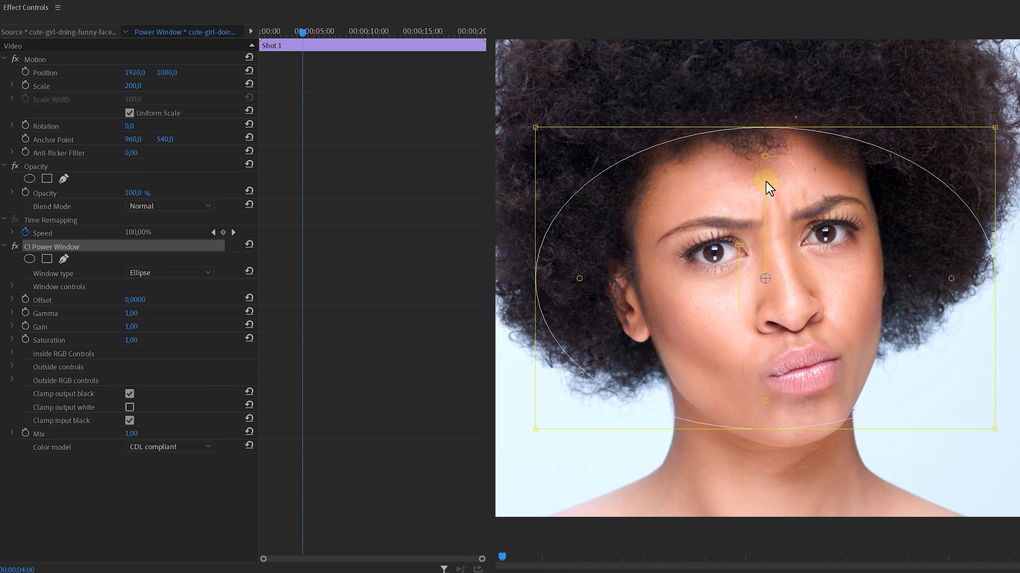
left_click_drag(767, 186, 638, 286)
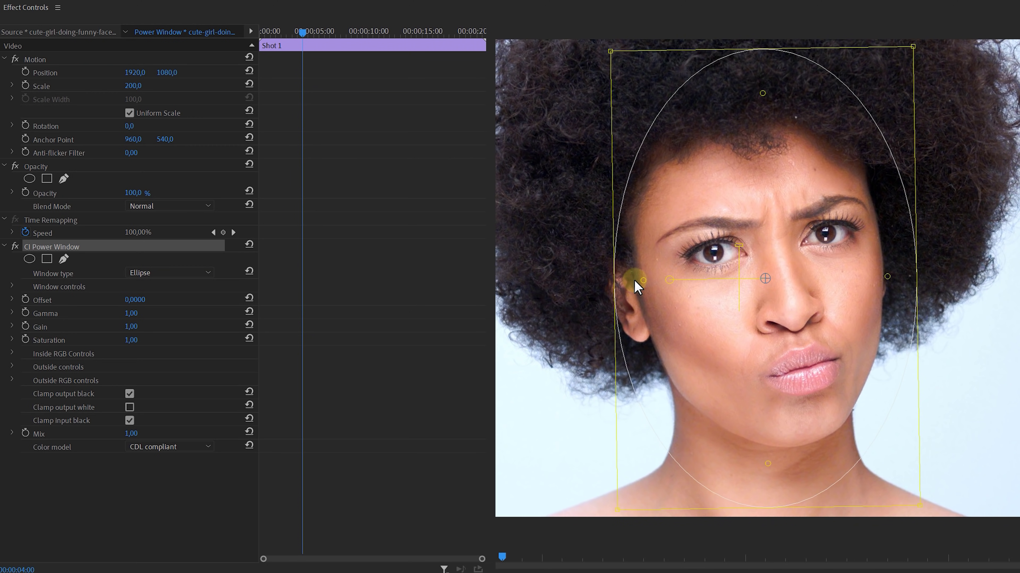
- Darken outside the ellipse with Gamma 0,50 and set the alpha falloff to Gaussian
left_click(12, 367)
left_click_drag(106, 395, 65, 397)
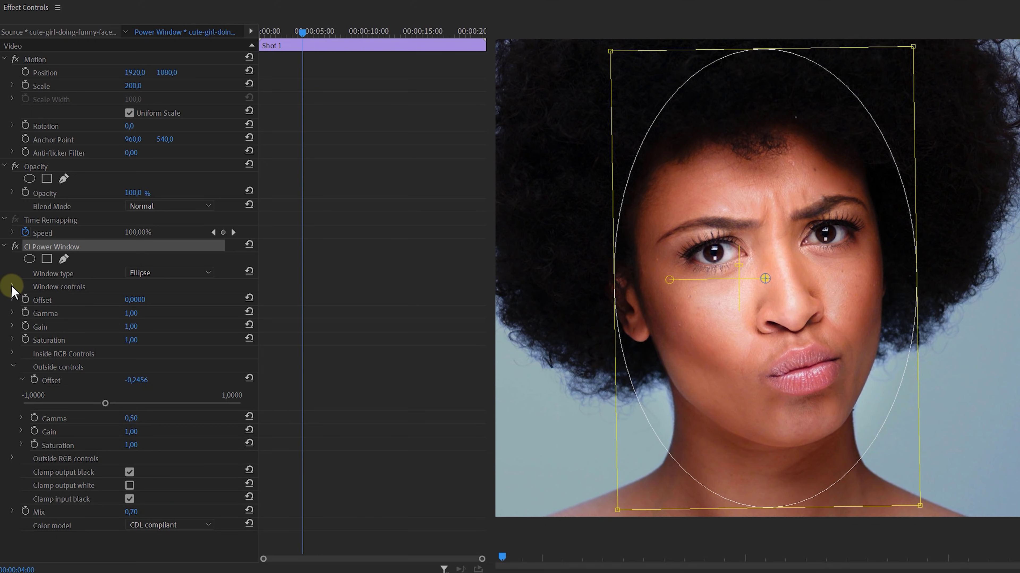
left_click(12, 286)
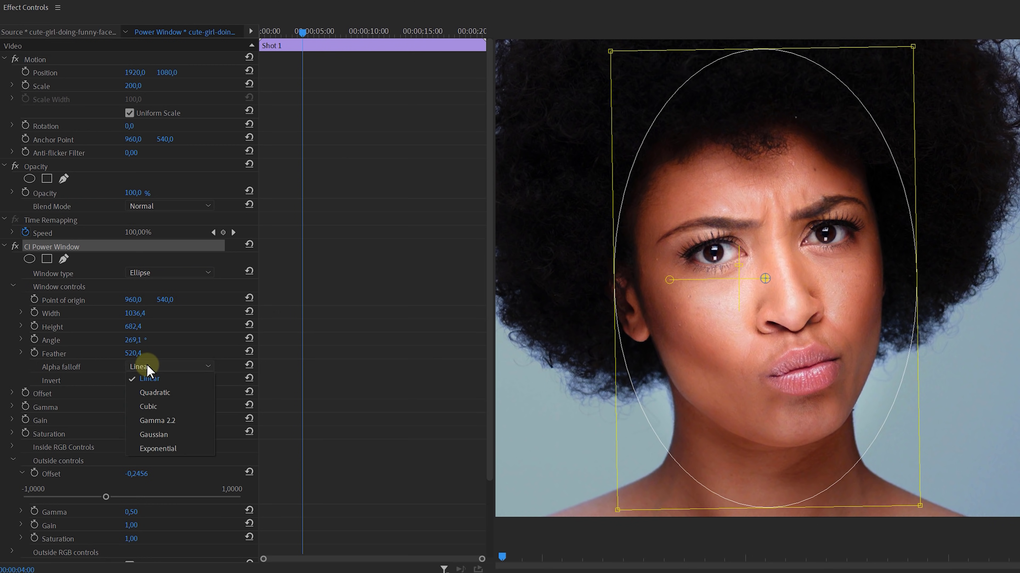
left_click(185, 434)
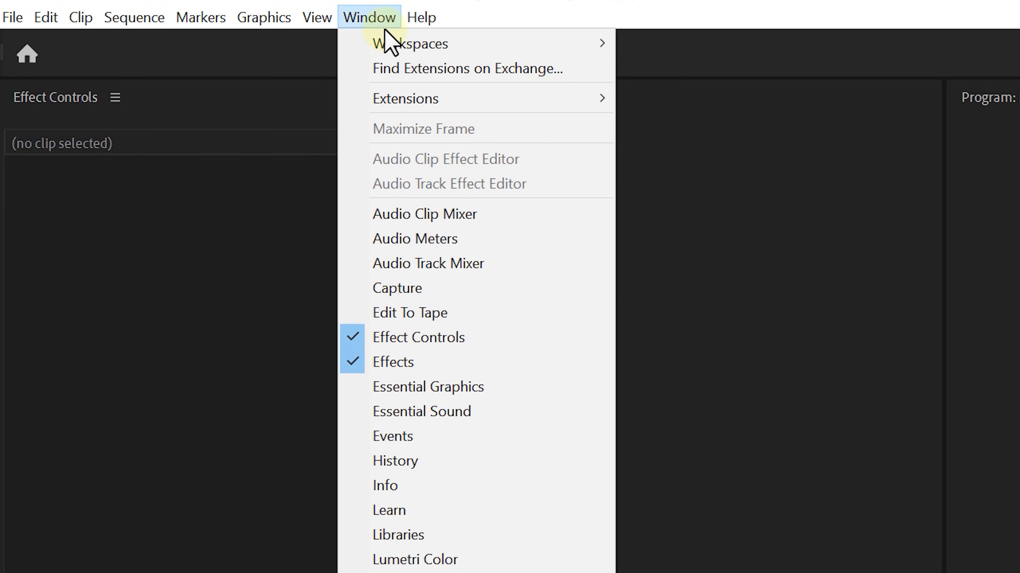
- Show the Window > Extensions submenu listing installed extensions such as AutoCut and BeatMarker
left_click(552, 69)
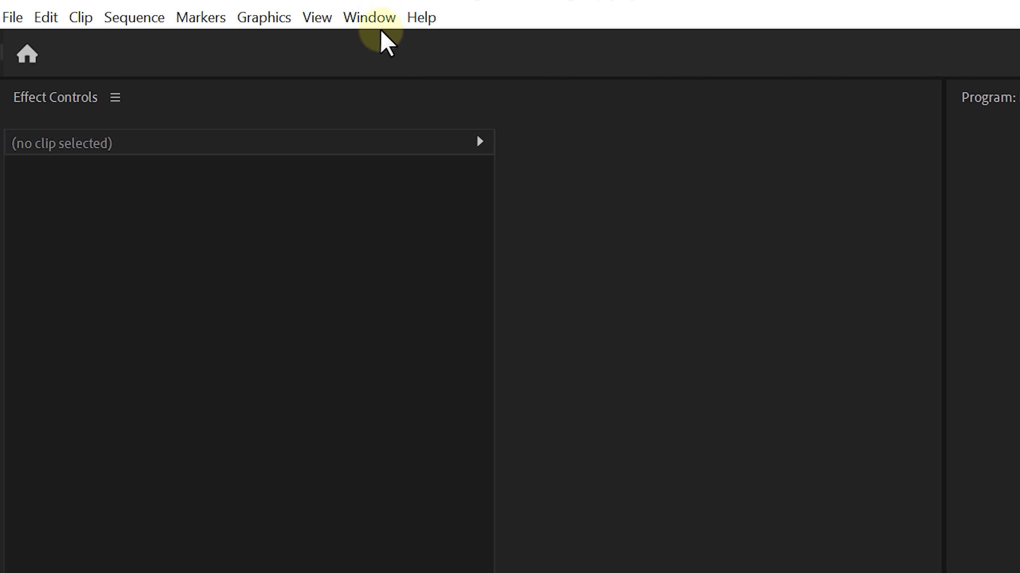
left_click(382, 18)
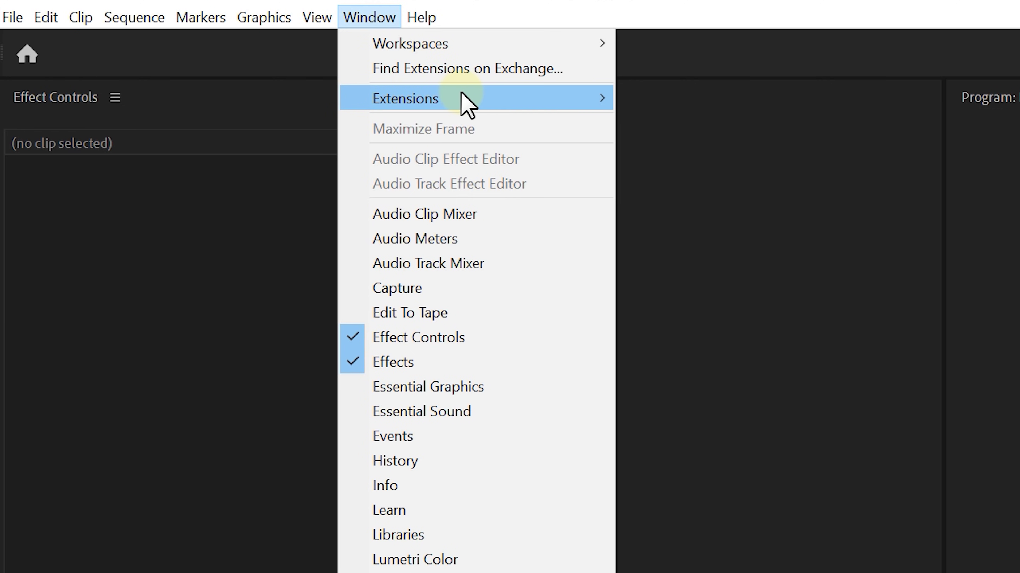
mouse_move(466, 101)
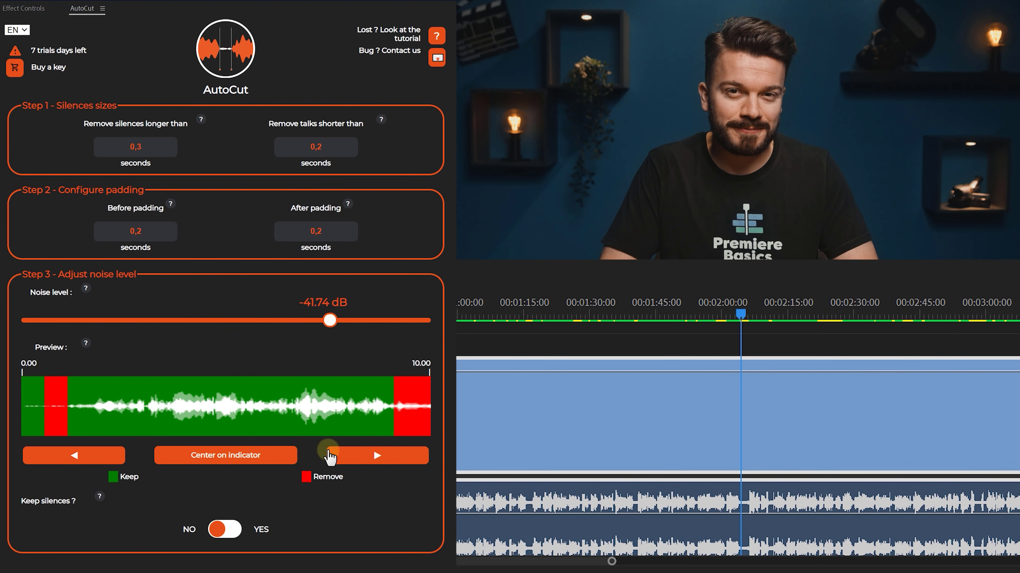
- Preview the detected silences, cut them at -44.92 dB, and compare with the BEFORE_AUTOCUT_BACKUP sequence
left_click(367, 455)
left_click(370, 454)
left_click(372, 454)
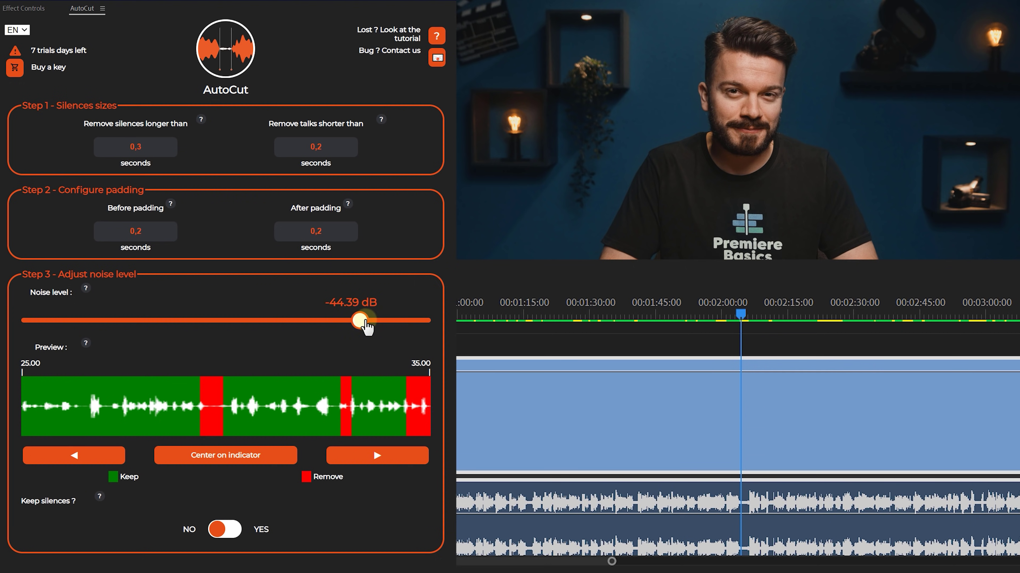
scroll(451, 375, "down", 1)
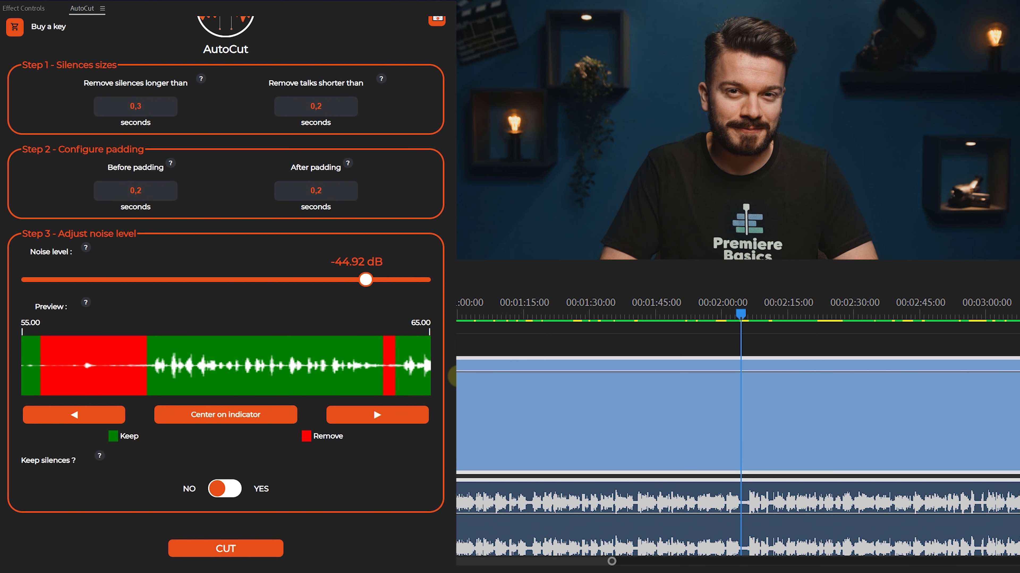
left_click(256, 554)
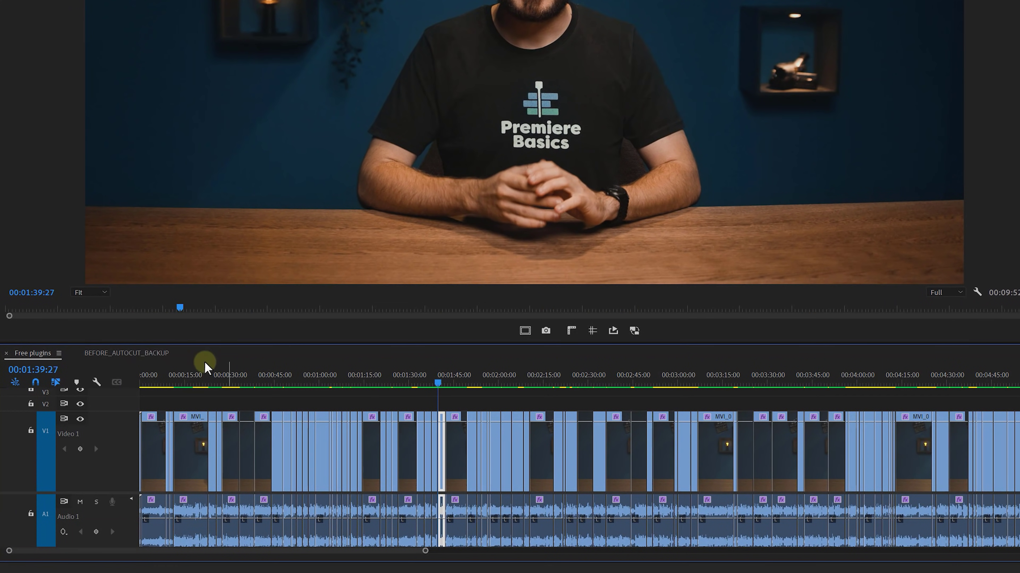
left_click(154, 354)
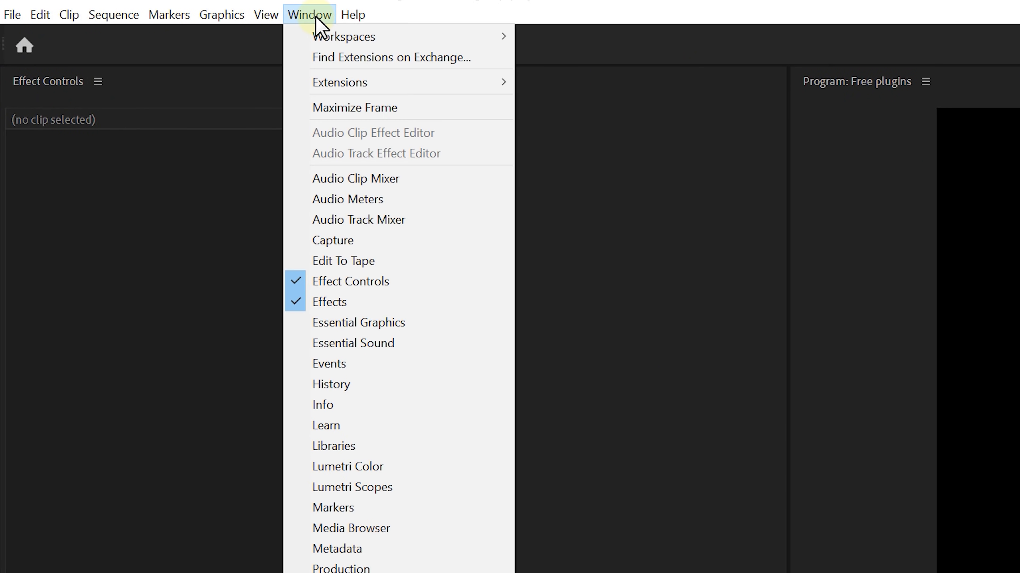
- Open BeatMarker and load the you-cant-stop-me music track from the project files, set to 100 edits
mouse_move(394, 84)
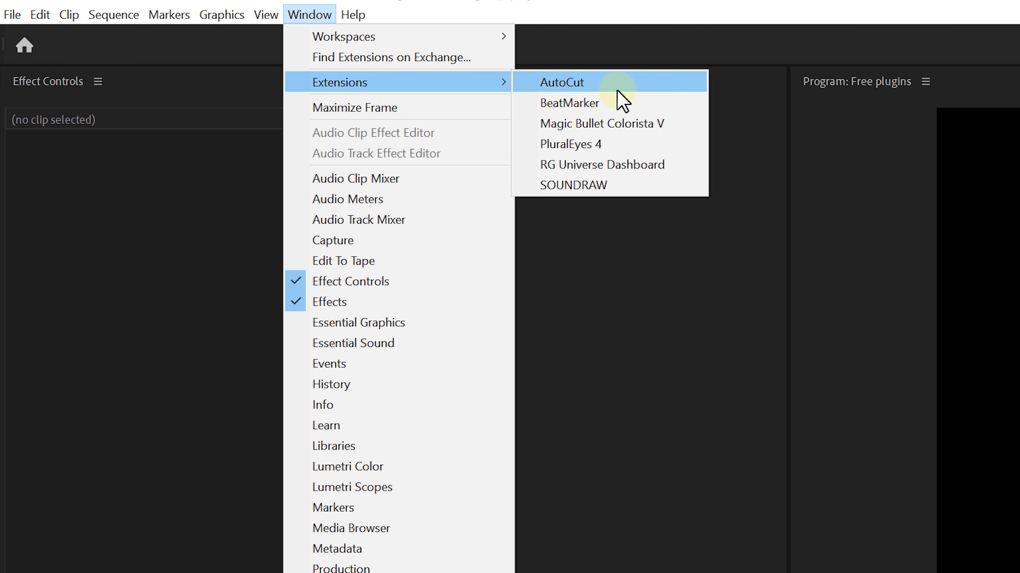
left_click(648, 103)
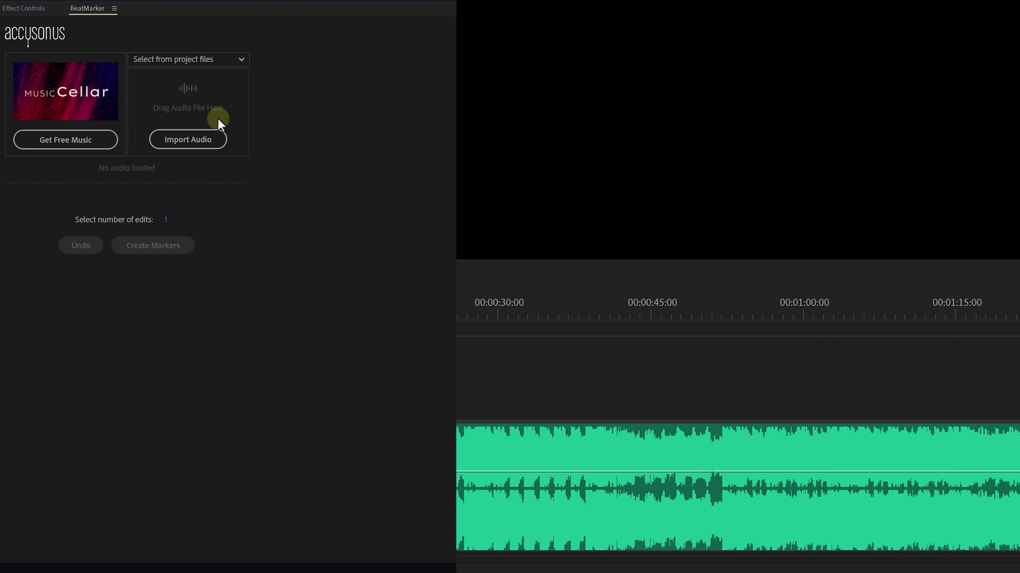
left_click(190, 61)
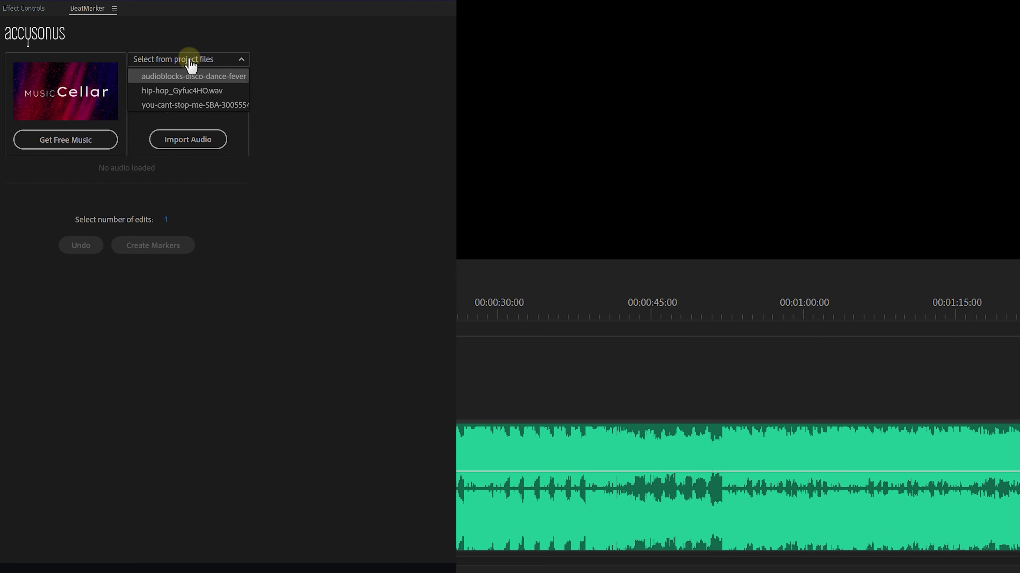
left_click(216, 105)
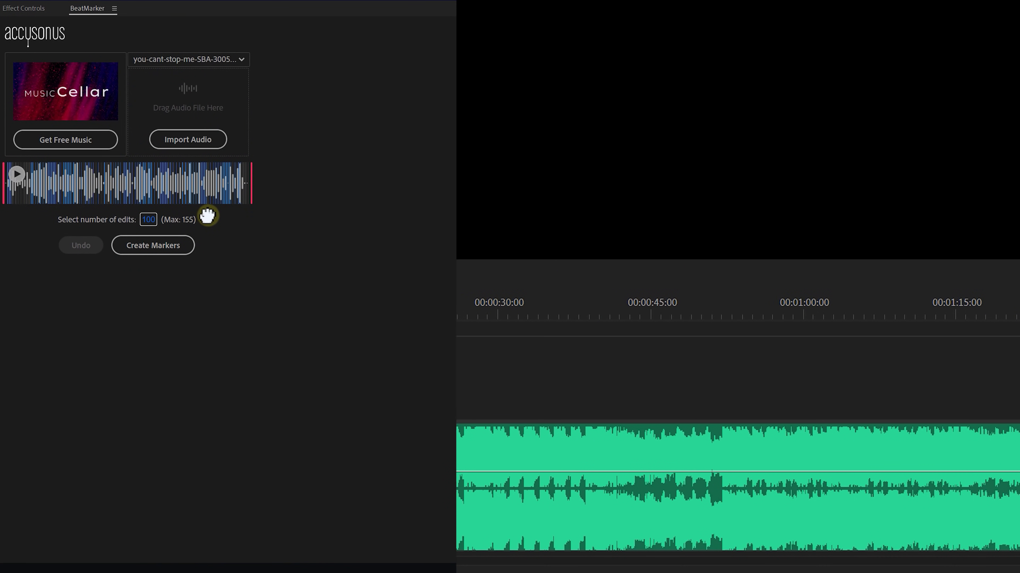
- Create BeatMarker beat markers along the sequence timeline for the music track
left_click(178, 247)
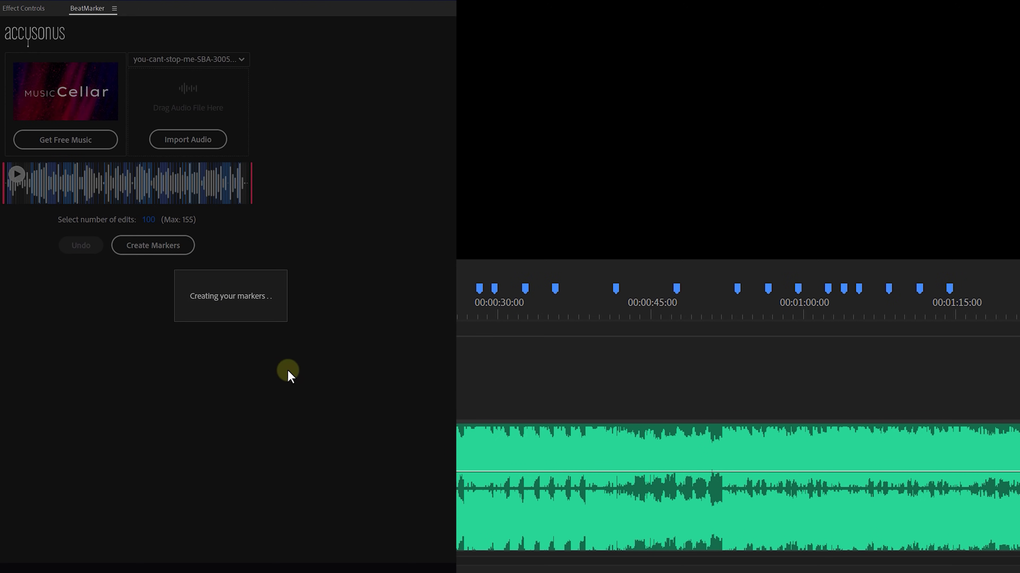